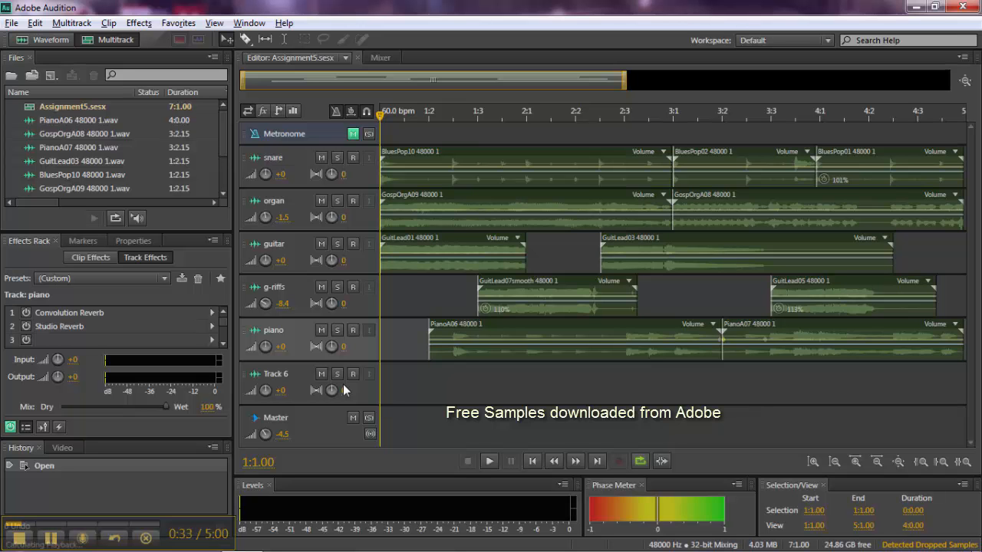
Step: Play back the full mix once and inspect the piano track's Convolution Reverb settings in the mixer
key("space")
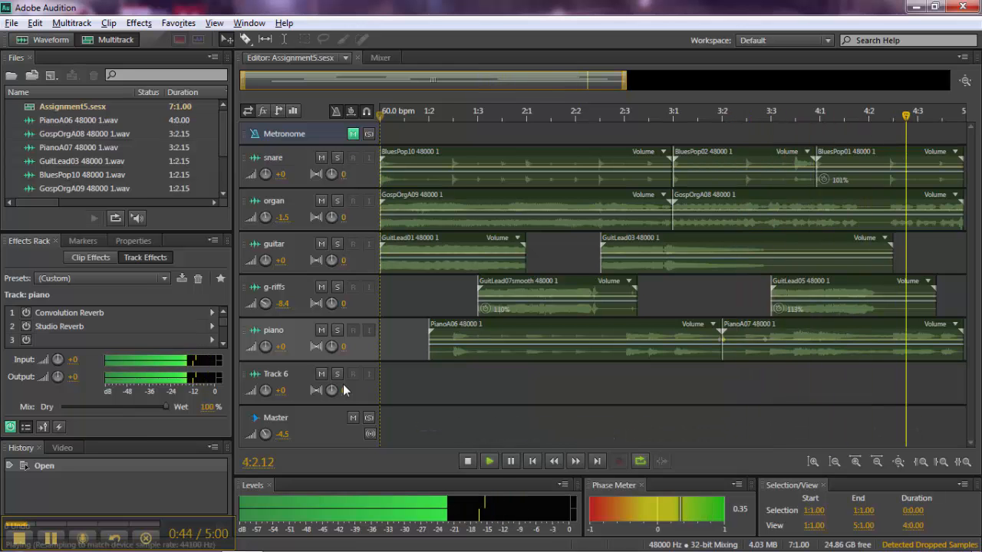
key("space")
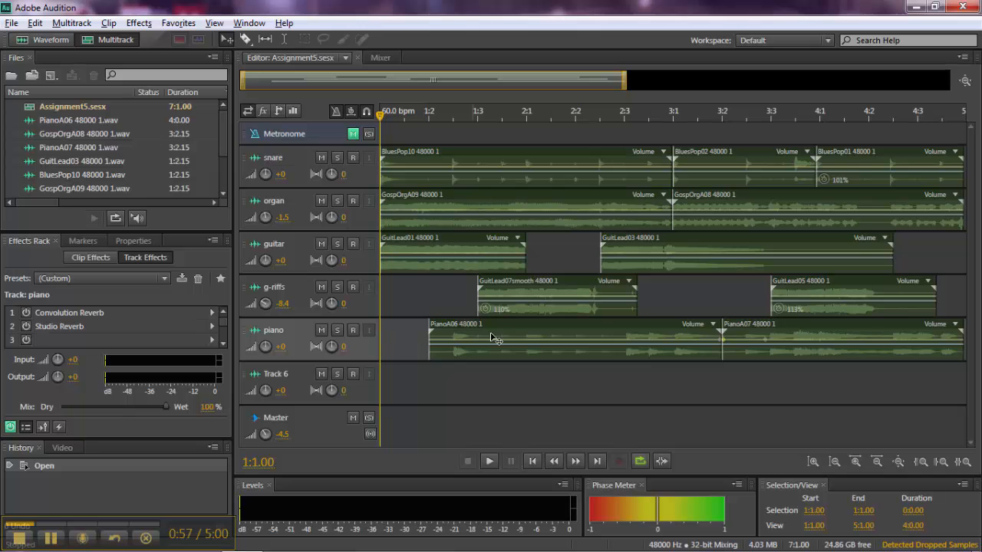
left_click(381, 59)
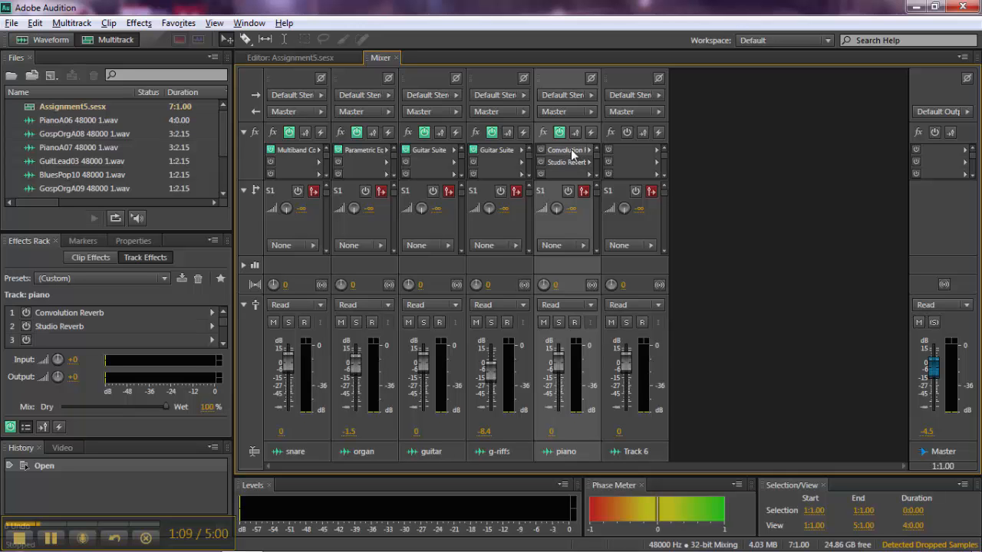
double_click(571, 149)
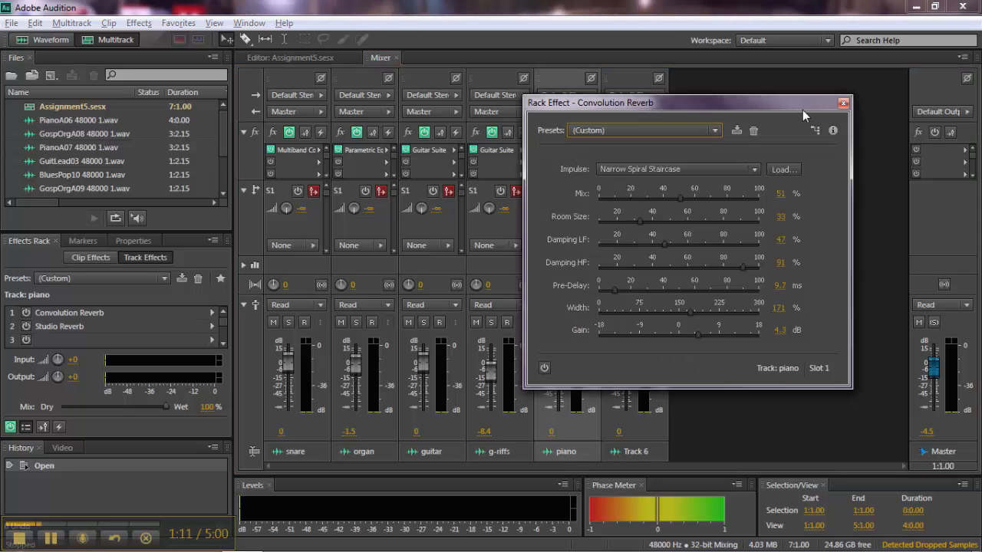
left_click(842, 103)
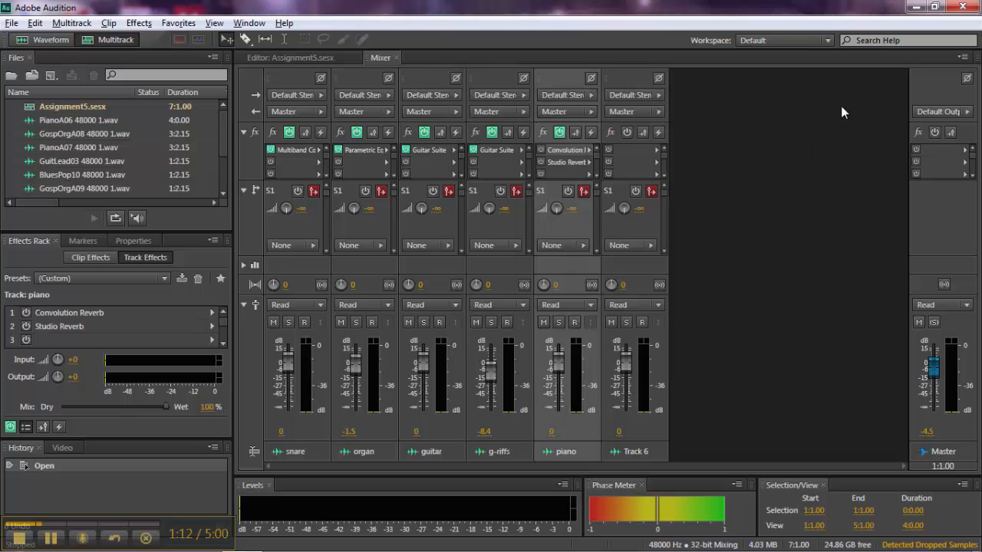
Step: Open the piano track's Studio Reverb effect and apply the Great Hall preset
double_click(571, 161)
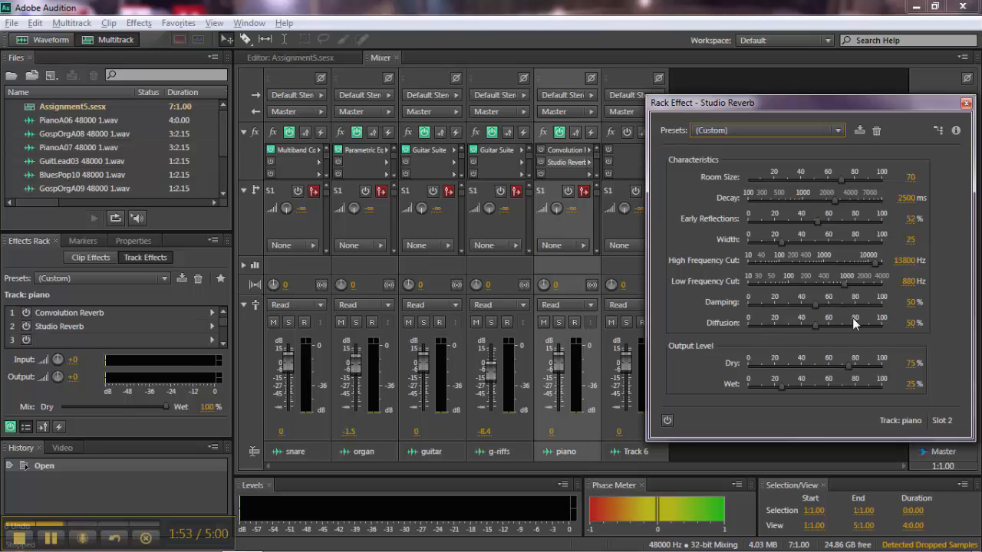
left_click(839, 132)
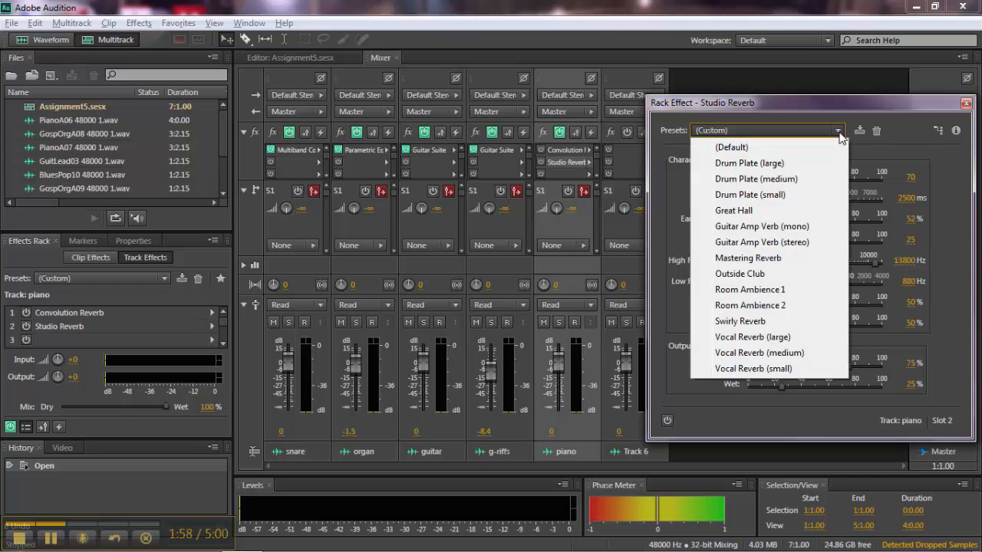
left_click(774, 212)
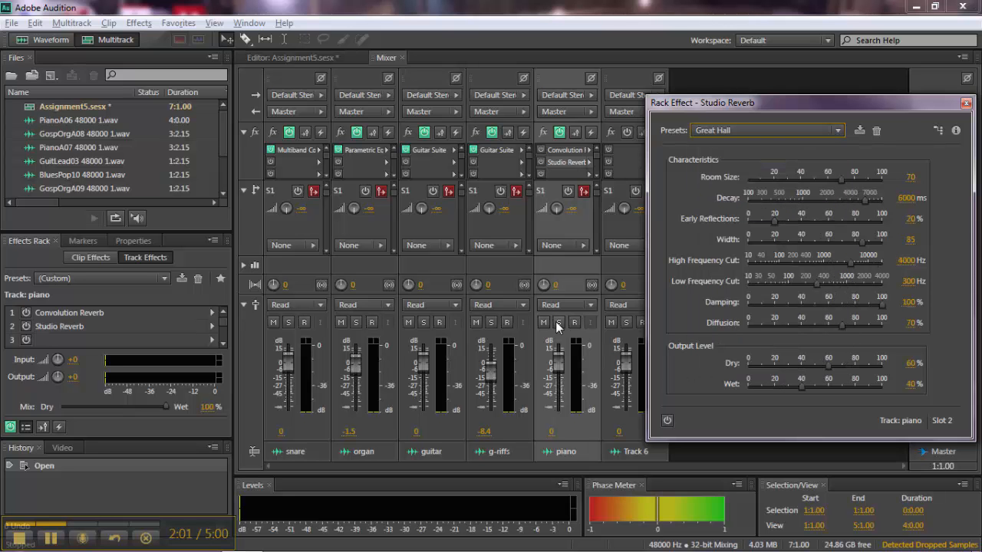
Step: Solo the piano track and switch on its Studio Reverb during playback to compare the dry and reverberated sound
left_click(559, 325)
left_click(559, 323)
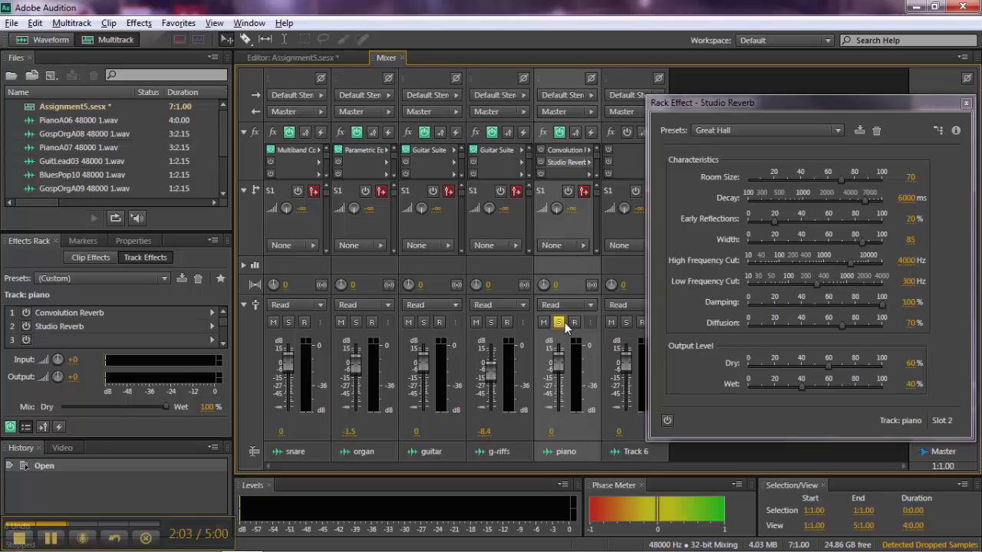
key("space")
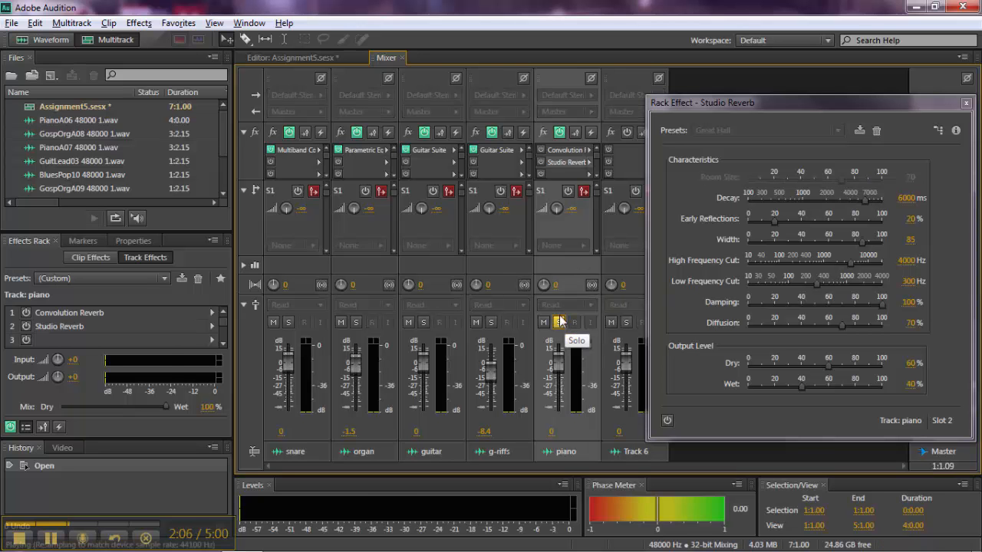
left_click(539, 162)
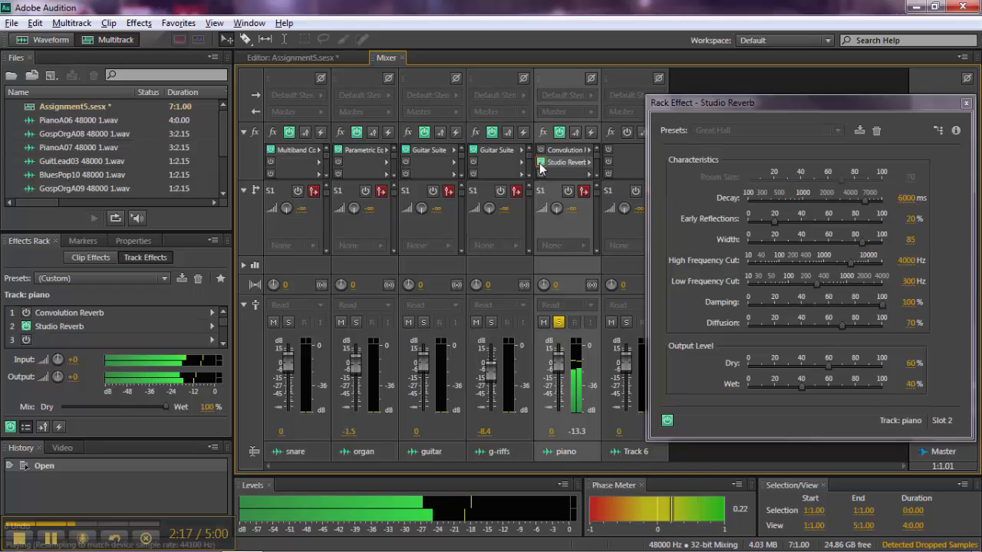
key("space")
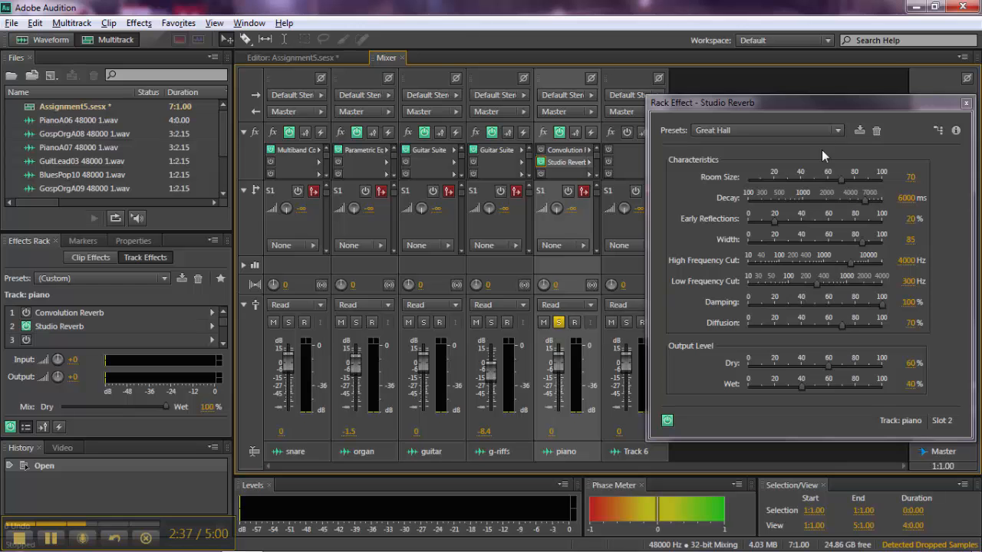
Step: Change the piano's Studio Reverb preset to Outside Club and play back the soloed track to audition it
left_click(836, 131)
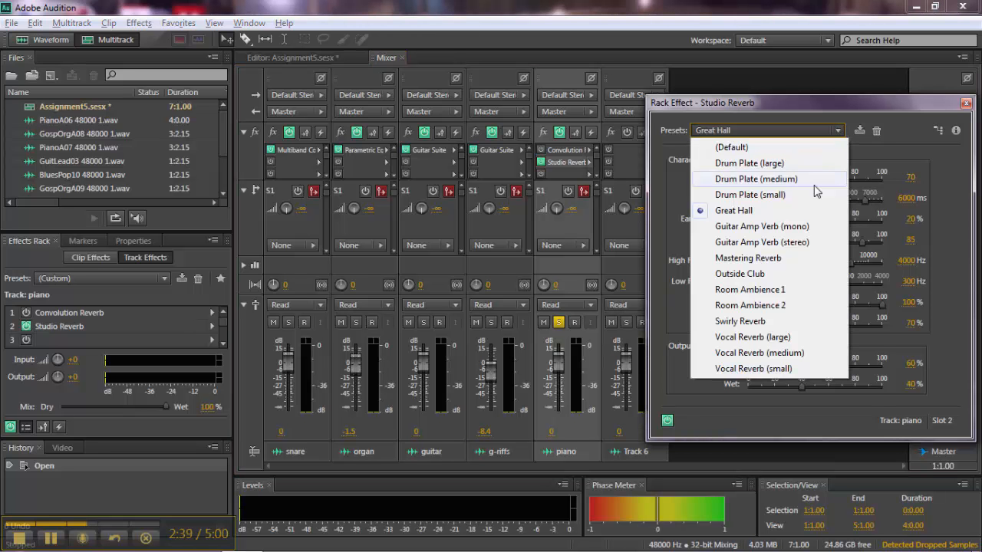
left_click(775, 276)
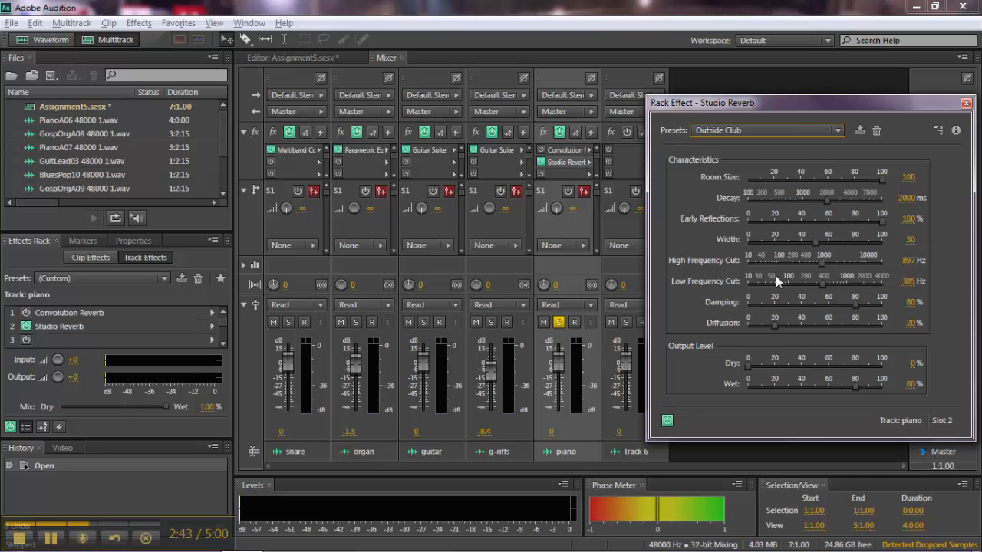
key("space")
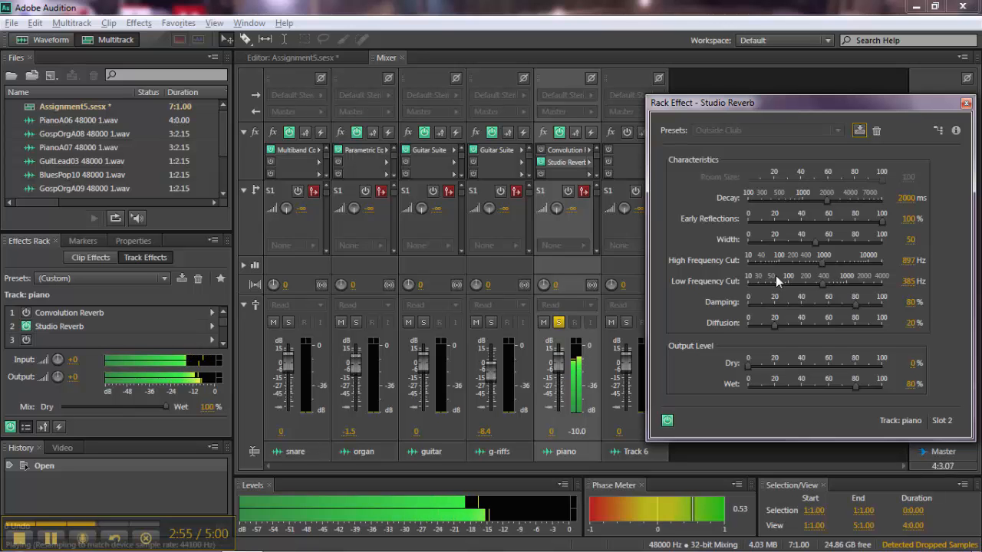
key("space")
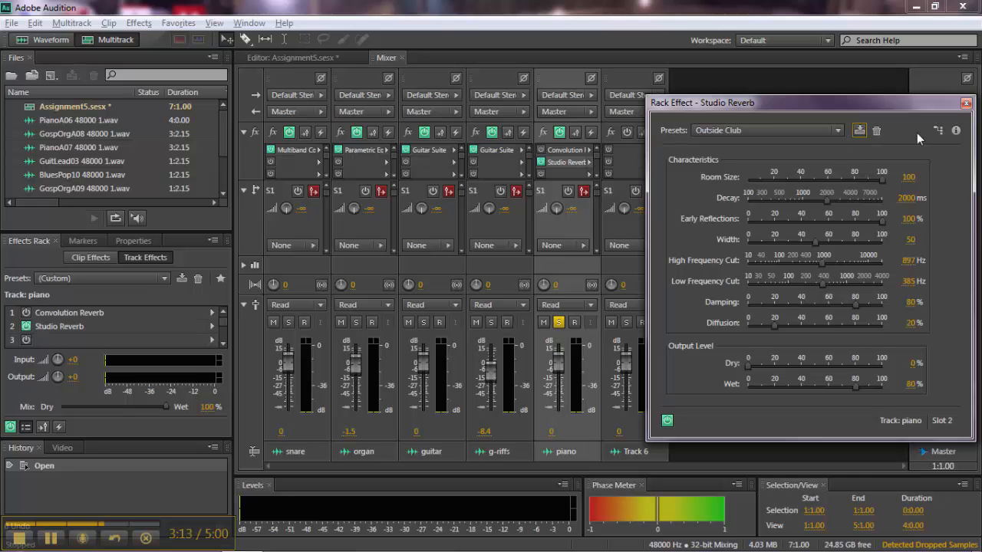
Step: Close the Studio Reverb settings, then switch Studio Reverb off and Convolution Reverb on for the piano track
left_click(966, 103)
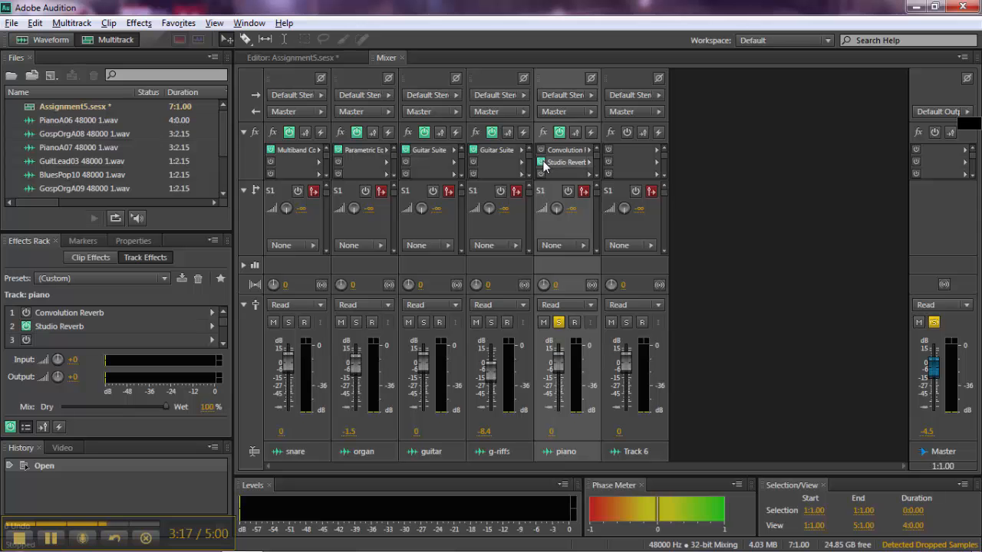
left_click(542, 161)
left_click(541, 150)
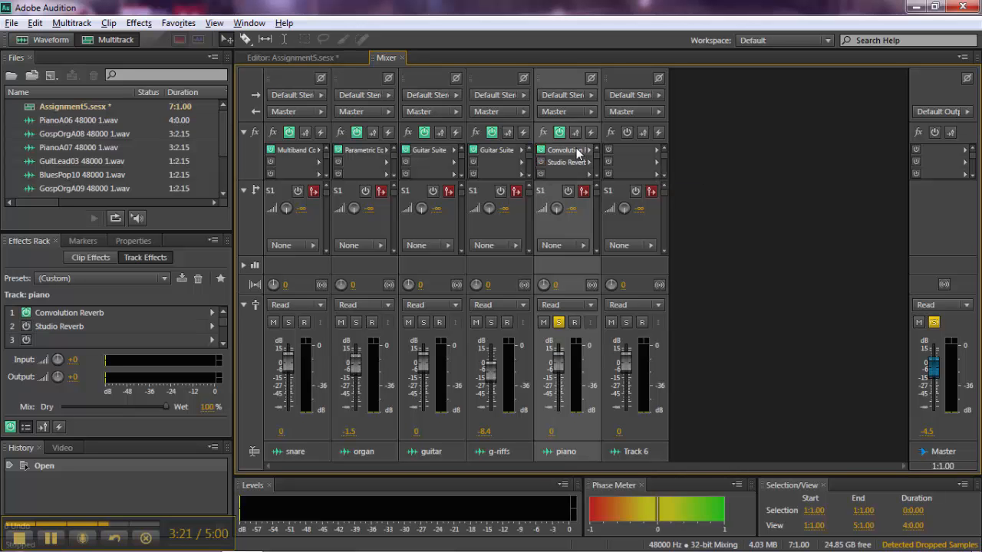
Step: Open the piano's Convolution Reverb settings, apply the Smokey Bar preset and audition it on the soloed track
double_click(575, 148)
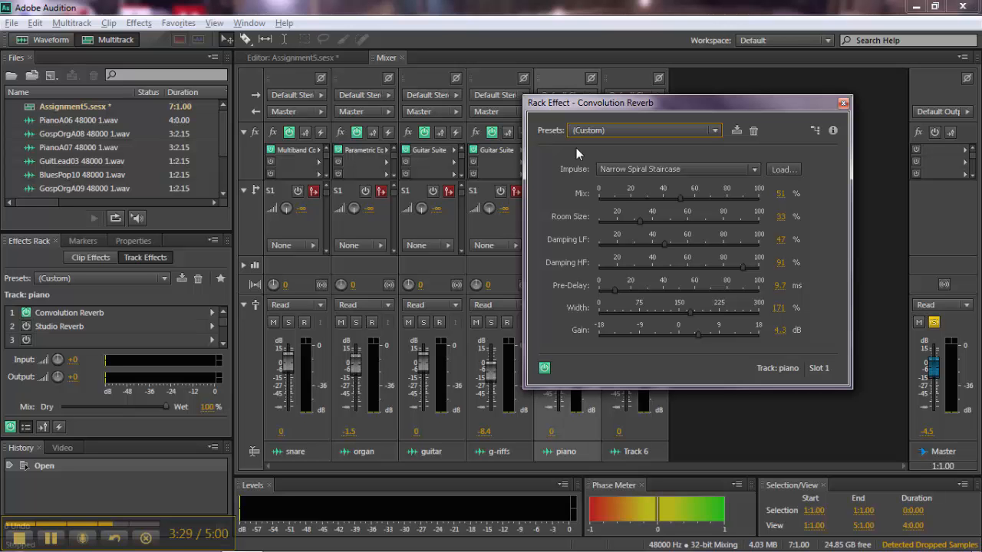
left_click_drag(661, 106, 778, 128)
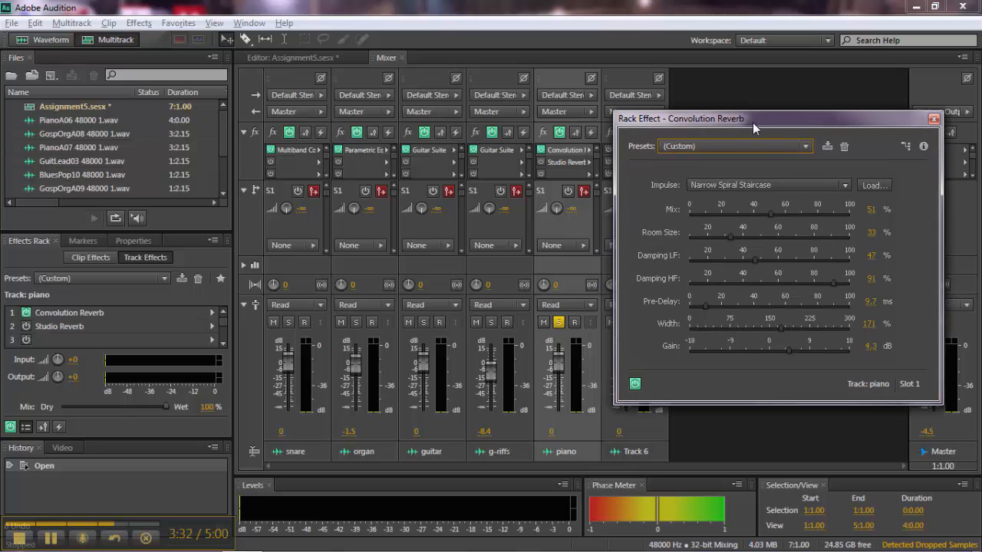
left_click(809, 147)
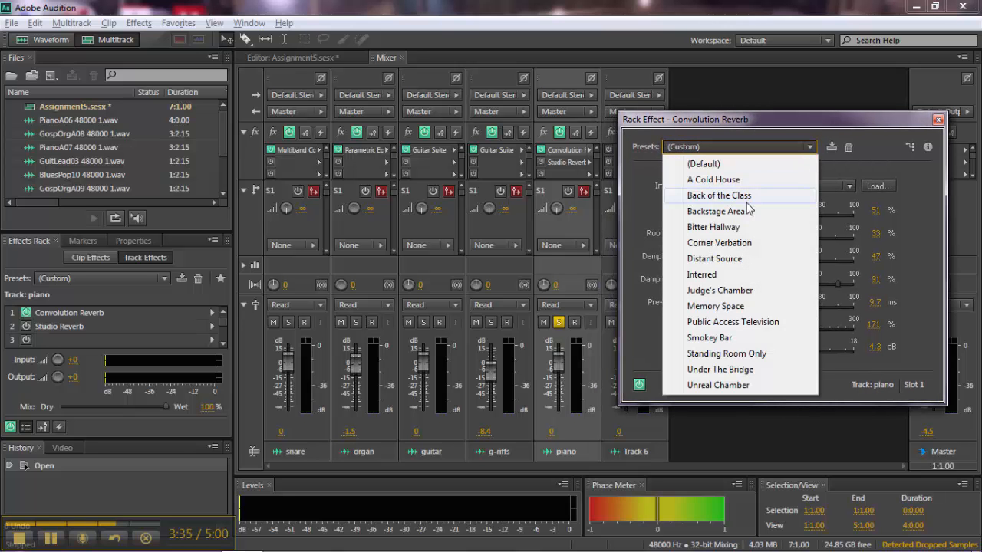
left_click(725, 338)
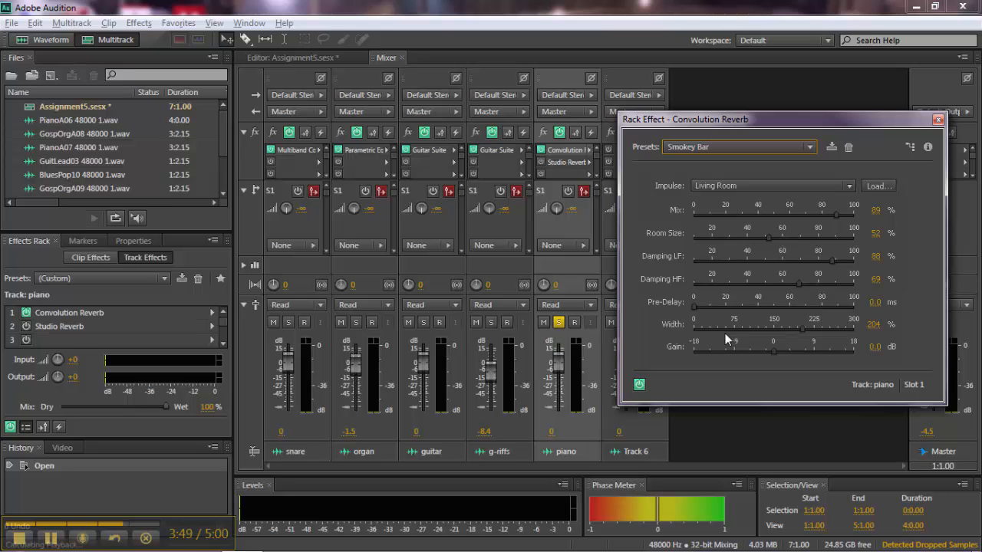
key("space")
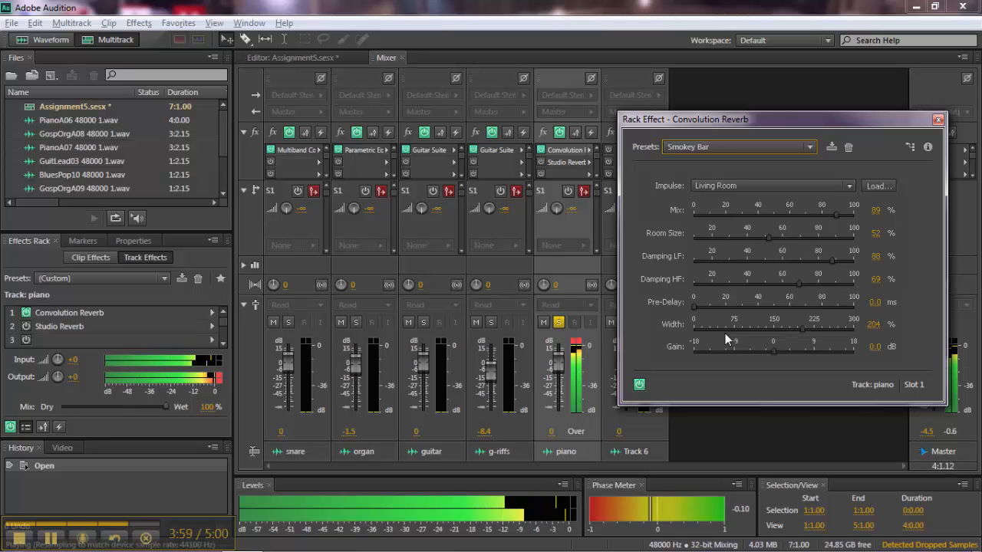
key("space")
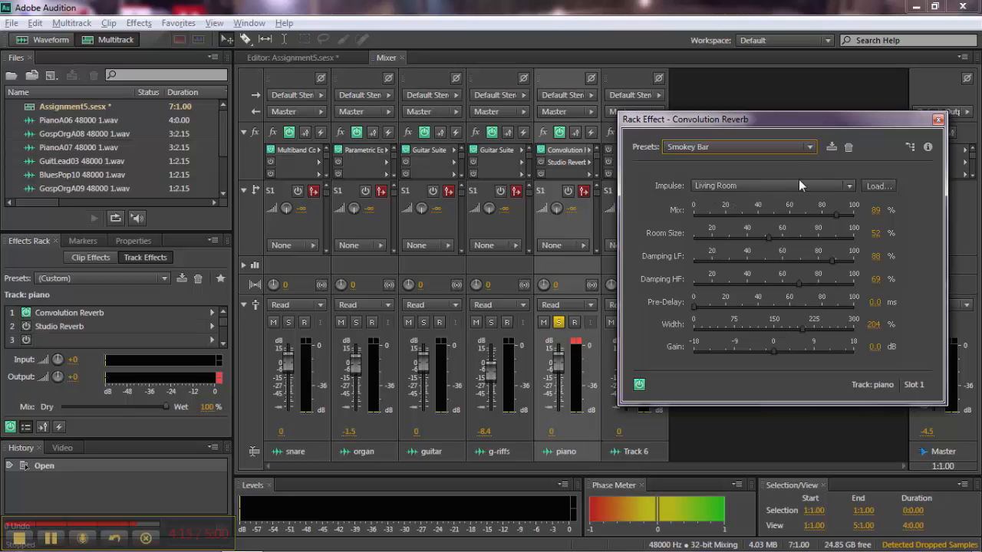
Step: Change the piano's Convolution Reverb preset to Corner Verbation and play back the soloed track to audition it
left_click(812, 151)
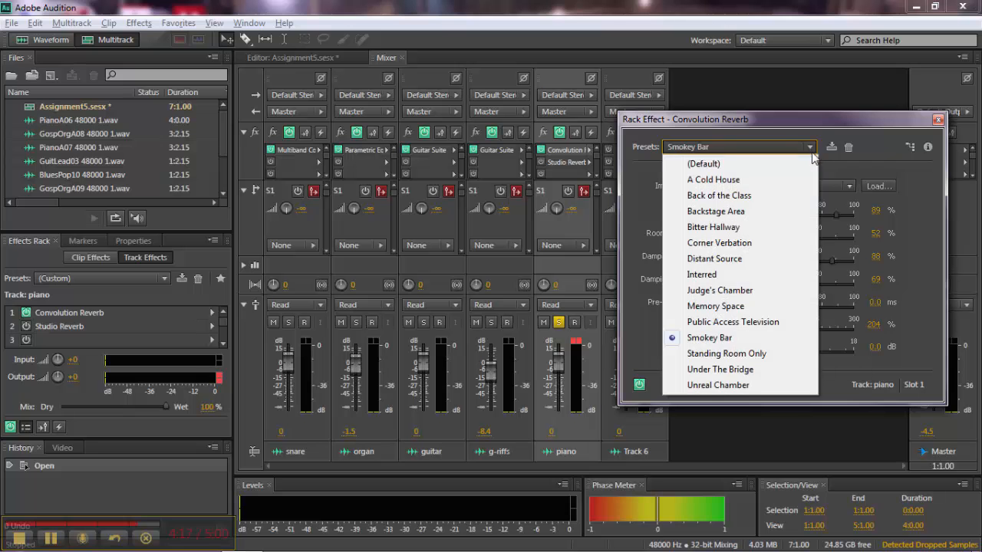
left_click(754, 244)
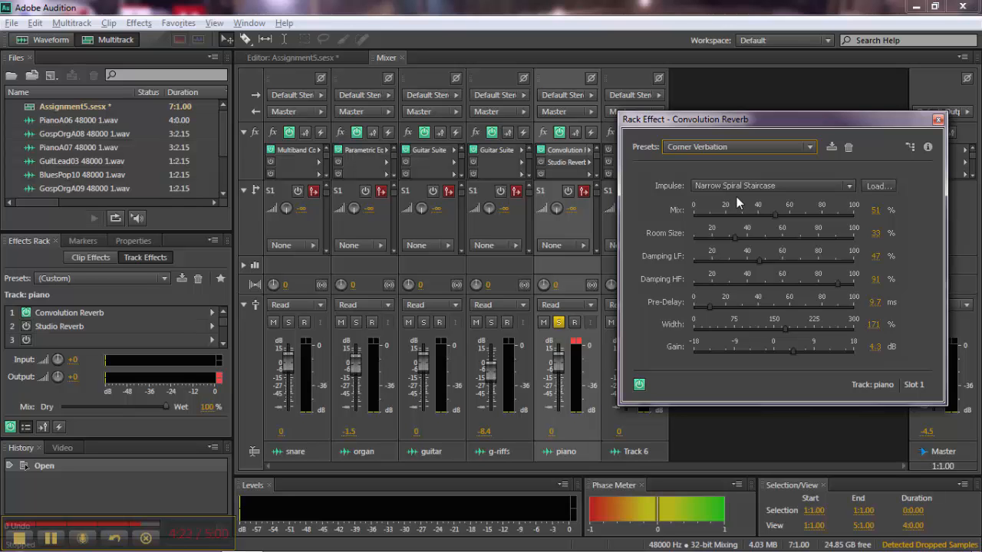
key("space")
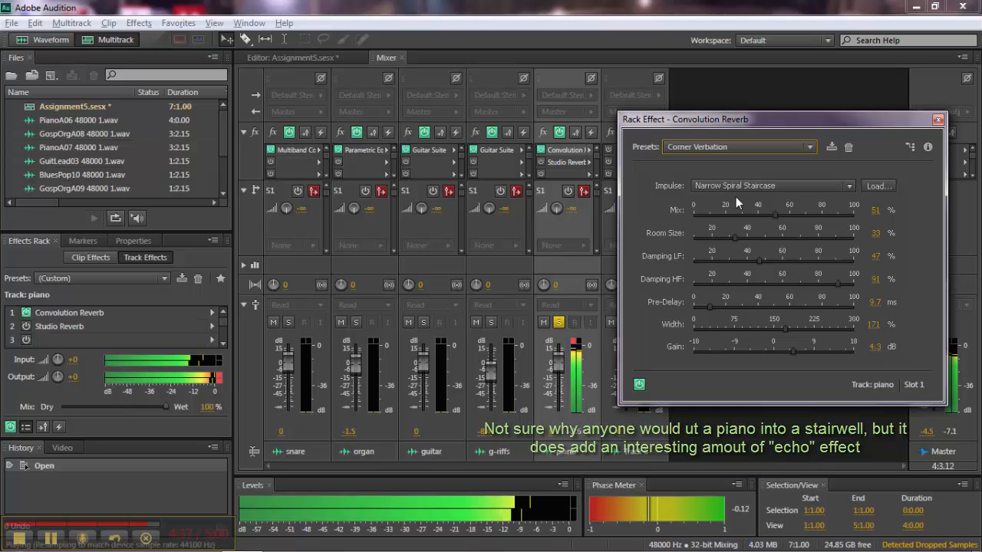
key("space")
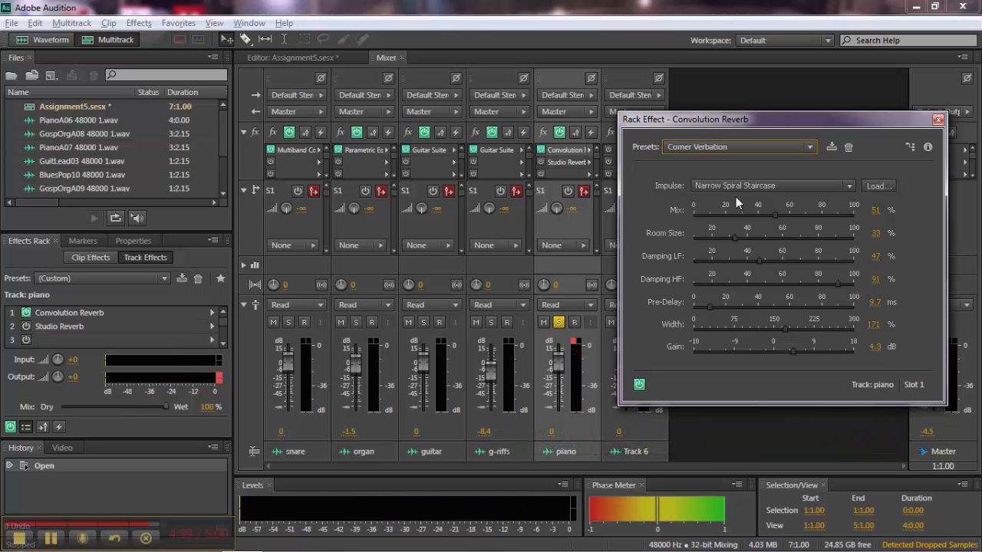